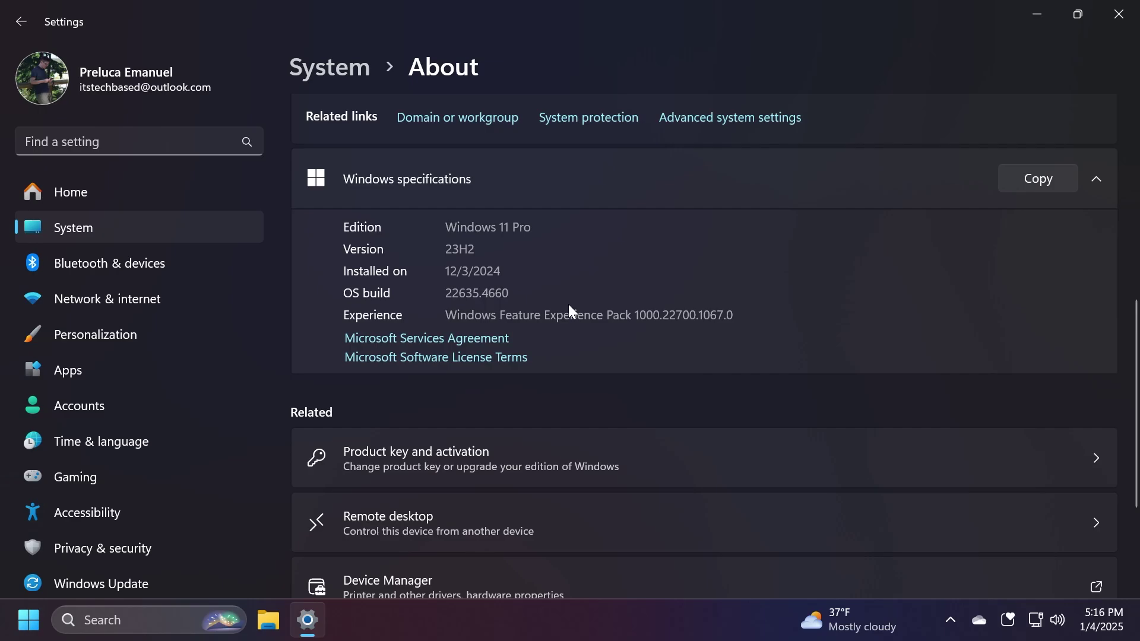
Close the Settings window showing the About page
click(1118, 13)
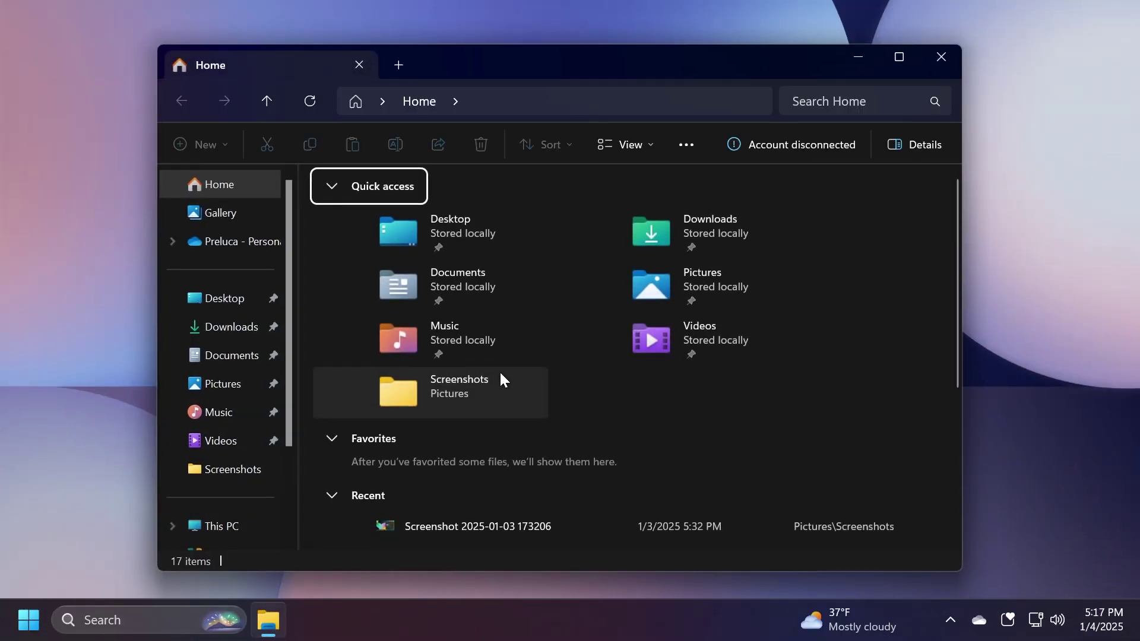
scroll(493, 256, down, 3)
click(464, 346)
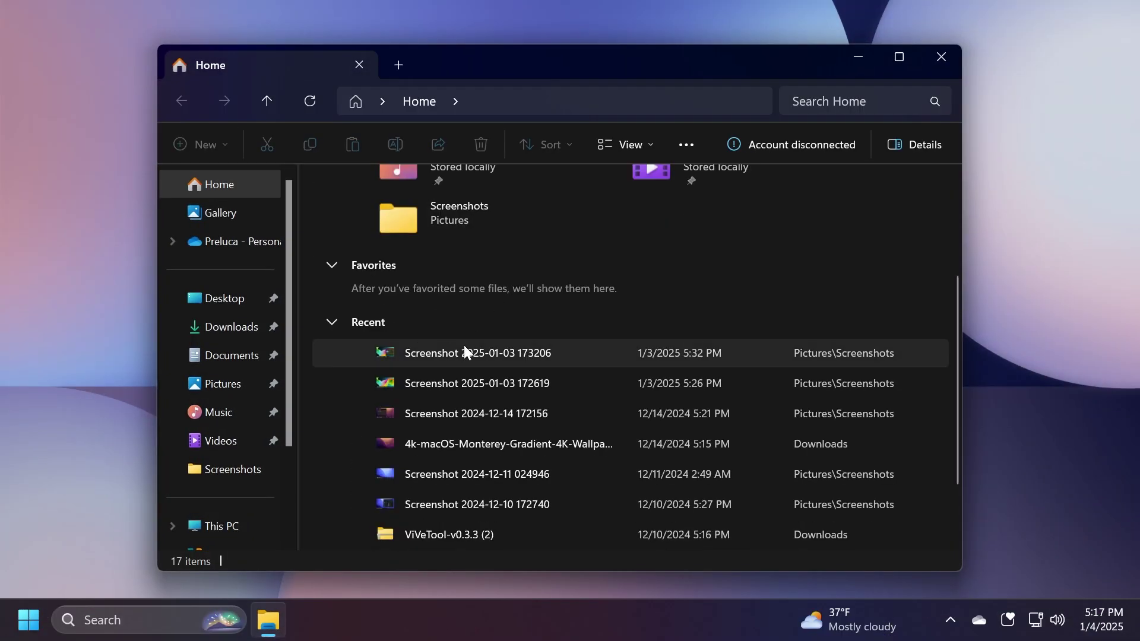
right_click(464, 353)
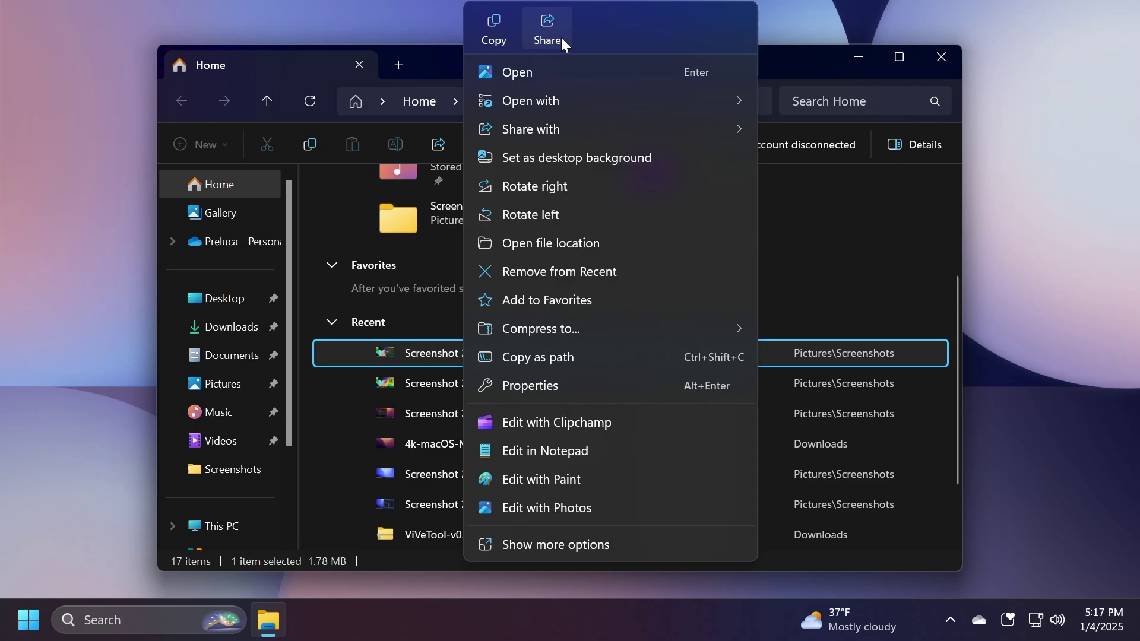
Create a desktop folder named 'New folder' and view its context menu
click(953, 57)
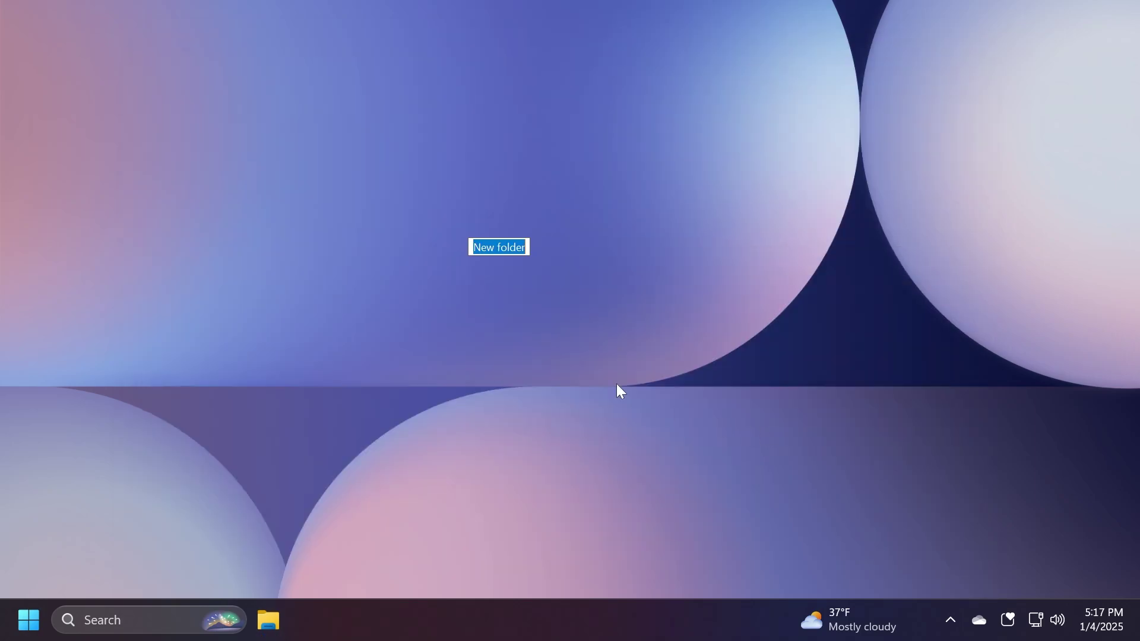
click(585, 213)
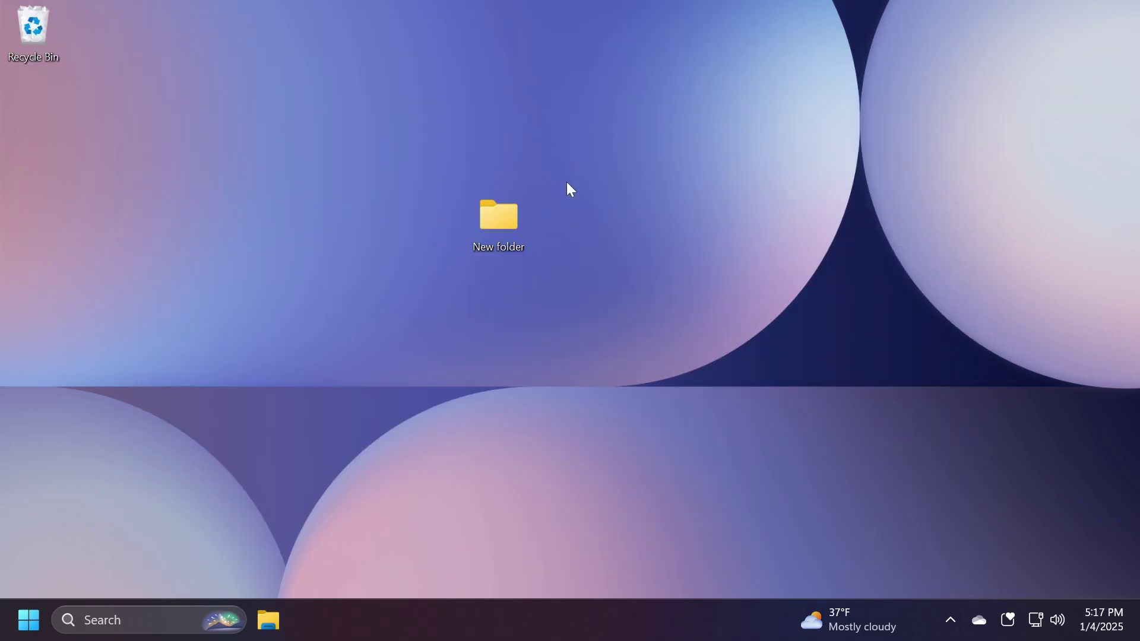
right_click(498, 210)
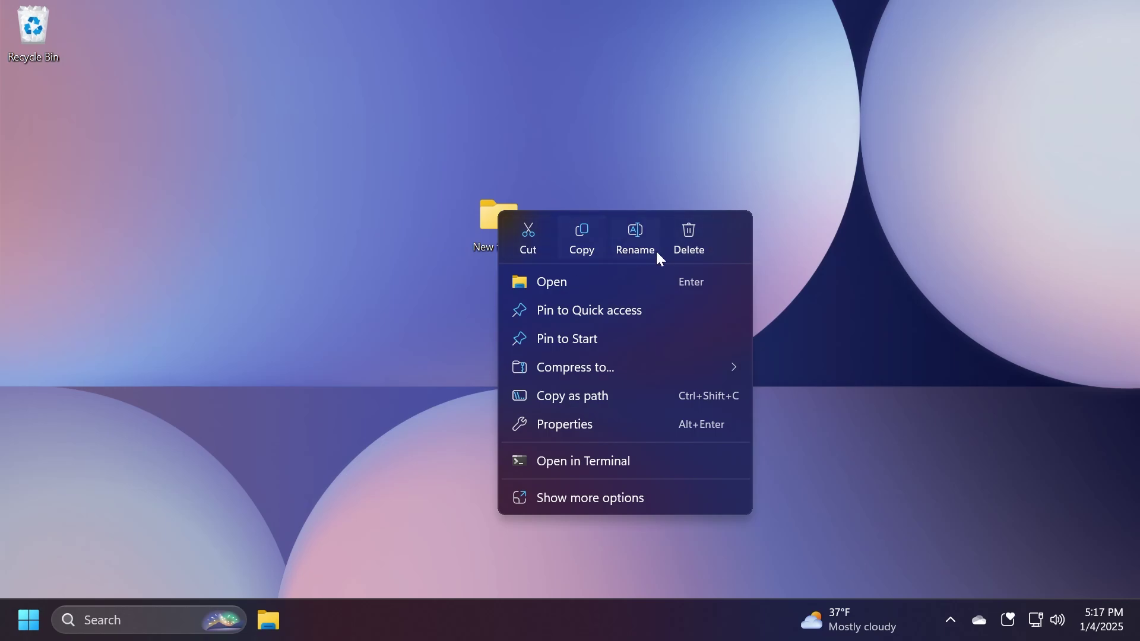
click(723, 158)
Launch Magnifier via a search for 'mag', toggle zoom between 200% and 100%, and nudge its toolbar down
key(super+s)
text(mag)
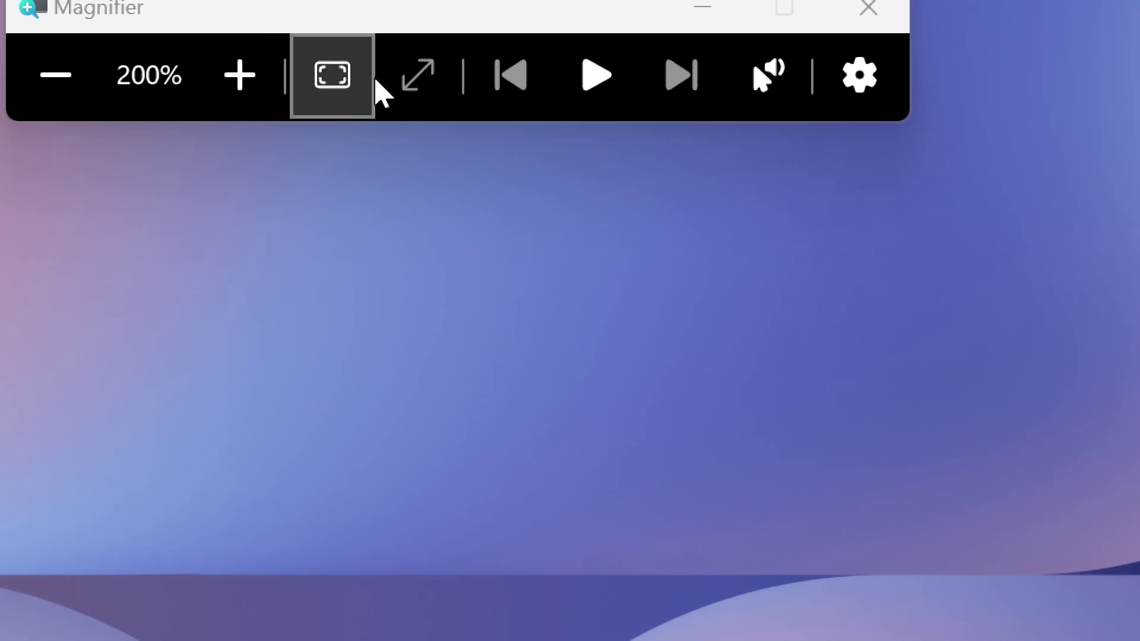
click(328, 85)
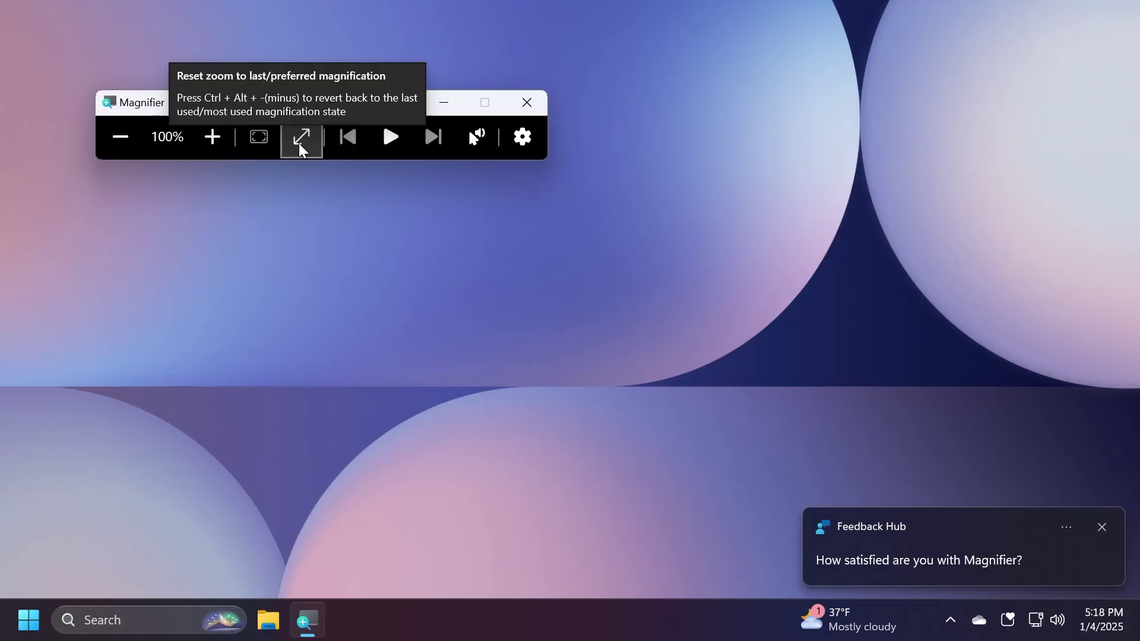
click(299, 145)
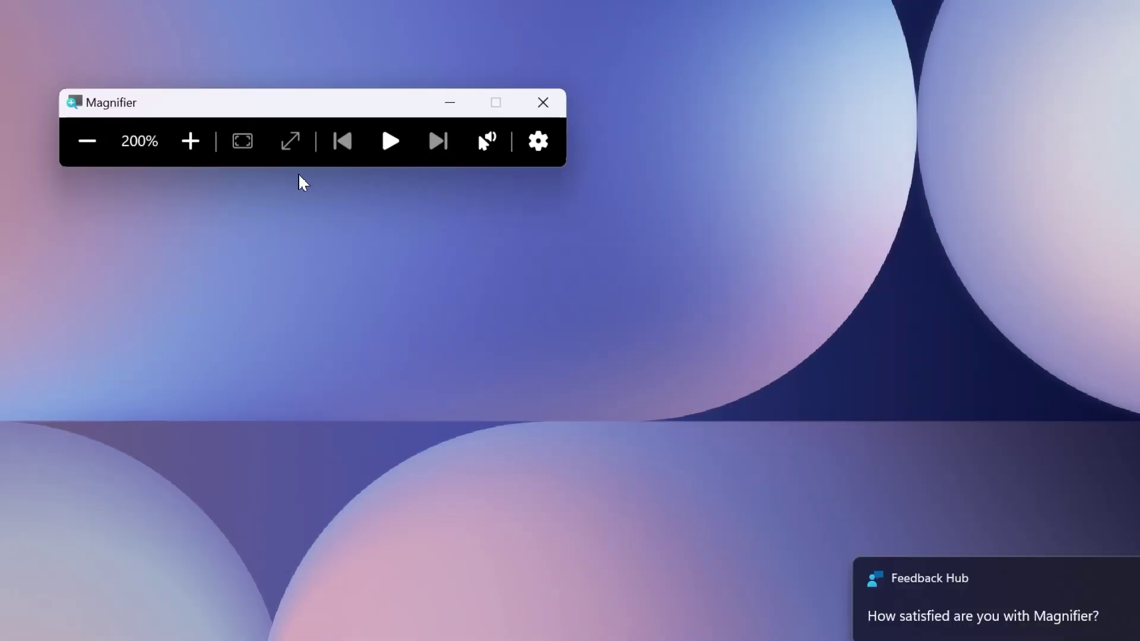
click(290, 140)
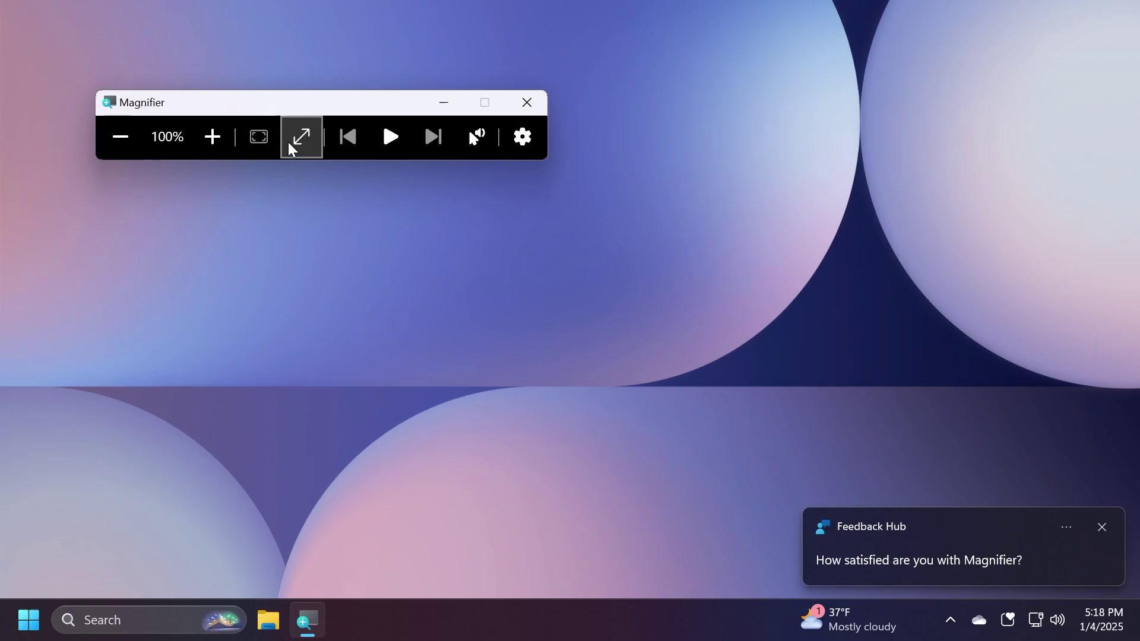
drag(312, 112, 287, 128)
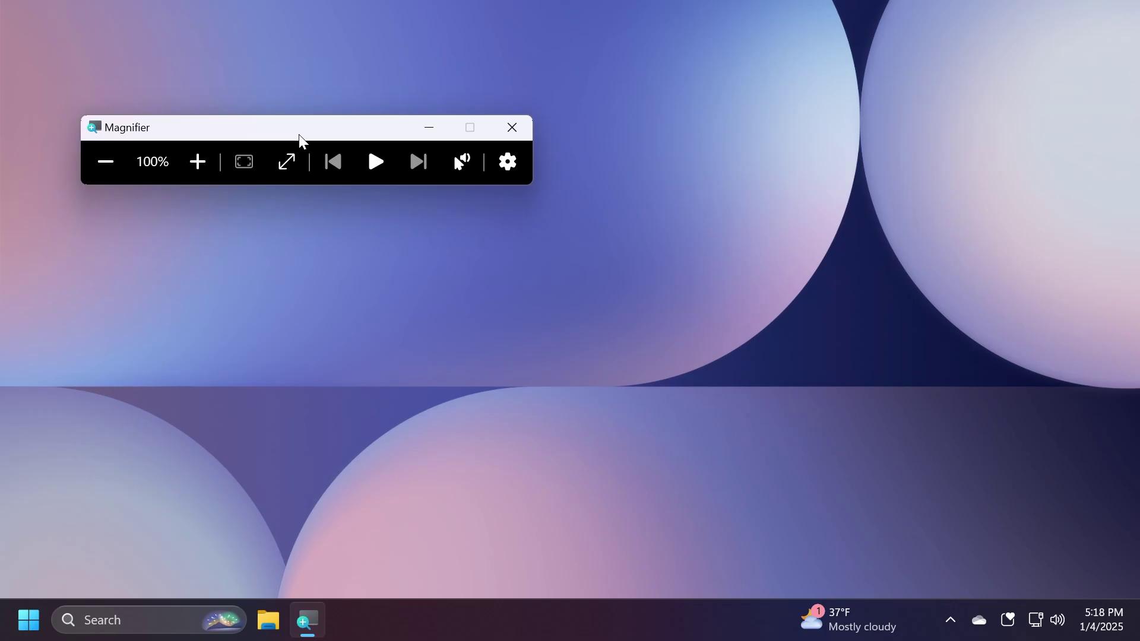
Zoom the whole screen to 200% twice and reset it, ending at 100%
click(288, 160)
click(276, 117)
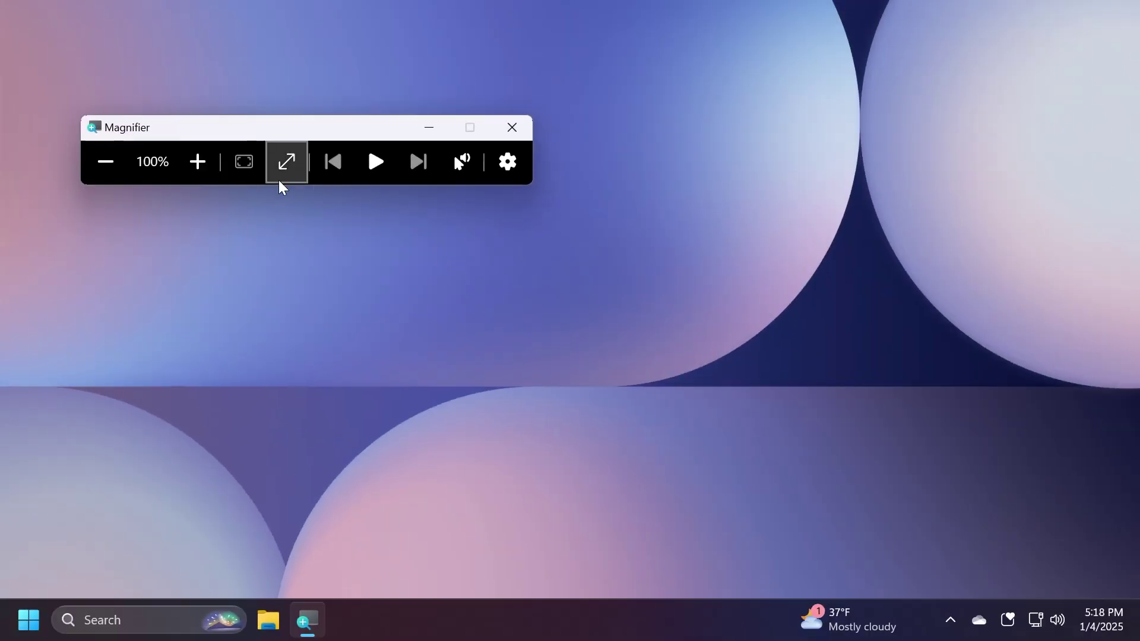
key(super+plus)
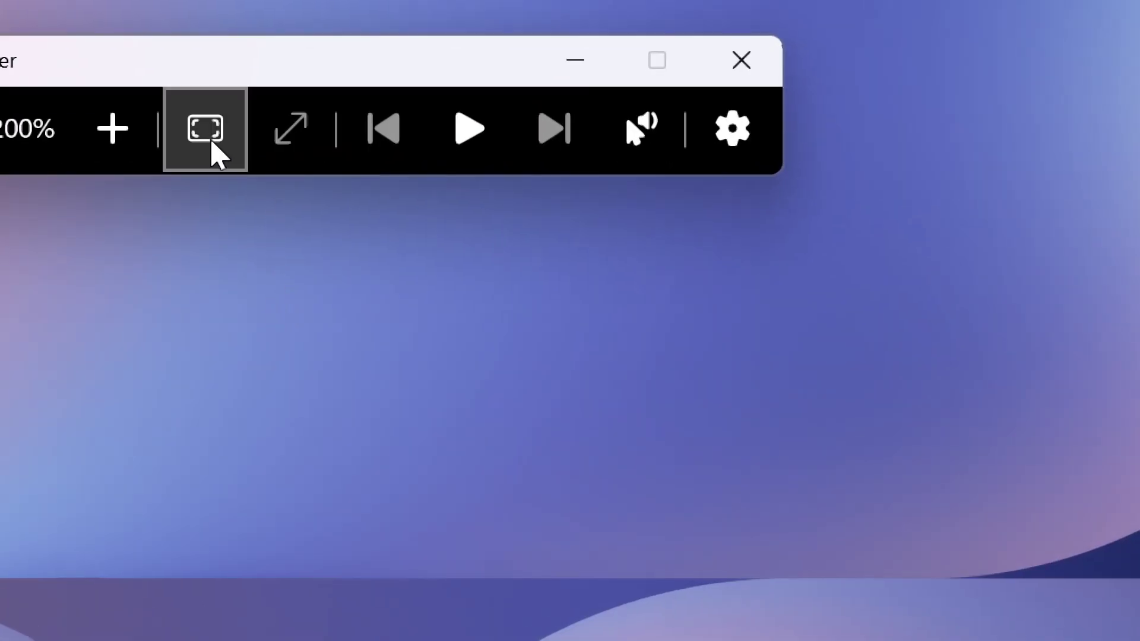
click(289, 132)
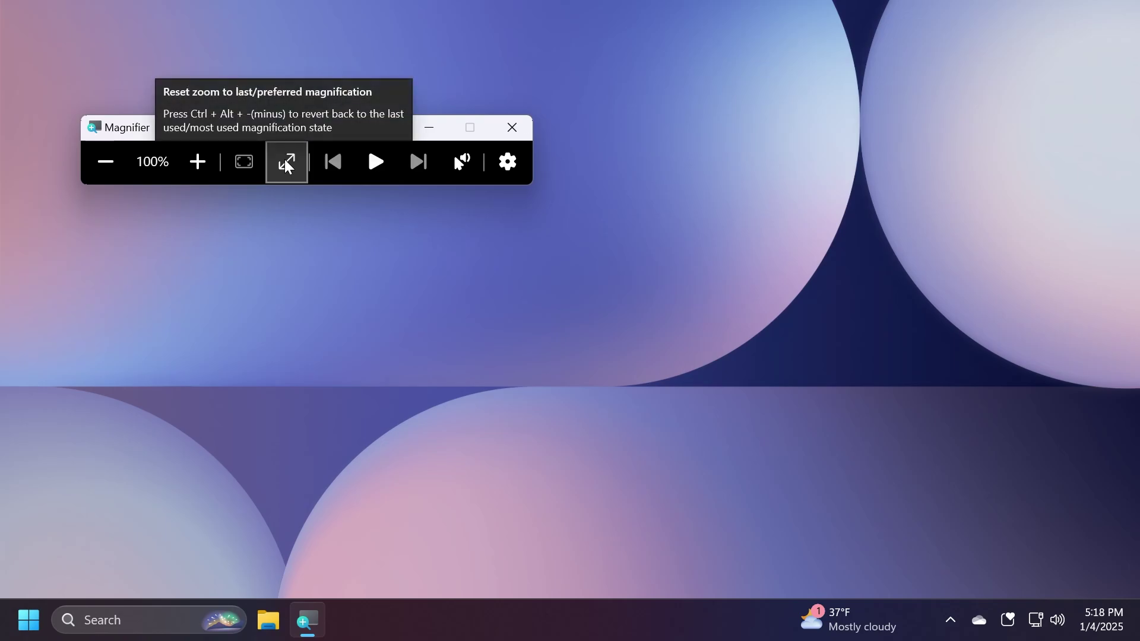
Close Magnifier, launch Notepad via a search for 'note', and dismiss the cannot-find-file error
key(super+Escape)
click(153, 624)
text(note)
key(Return)
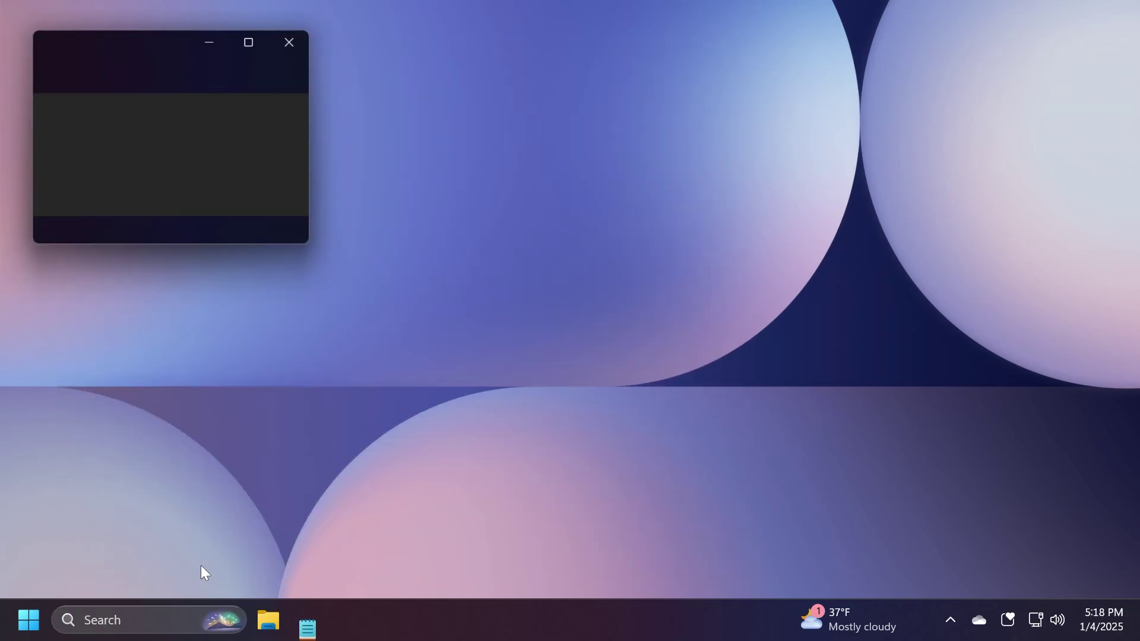
click(262, 216)
Centre the Notepad window, type a ten-digit phone number, and select it
drag(229, 51, 504, 163)
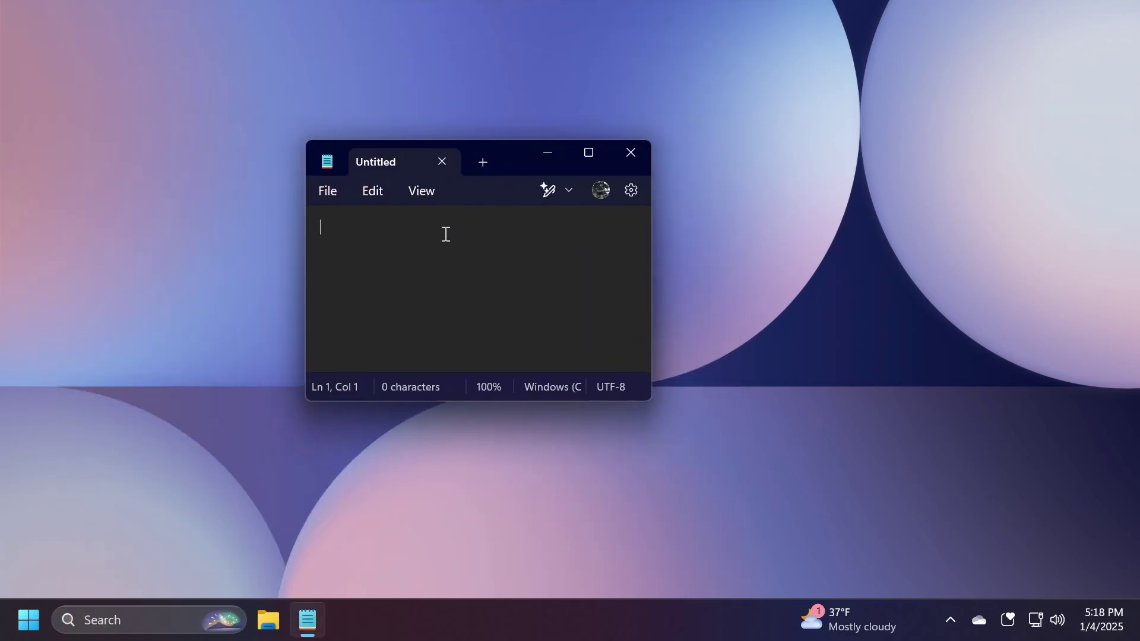
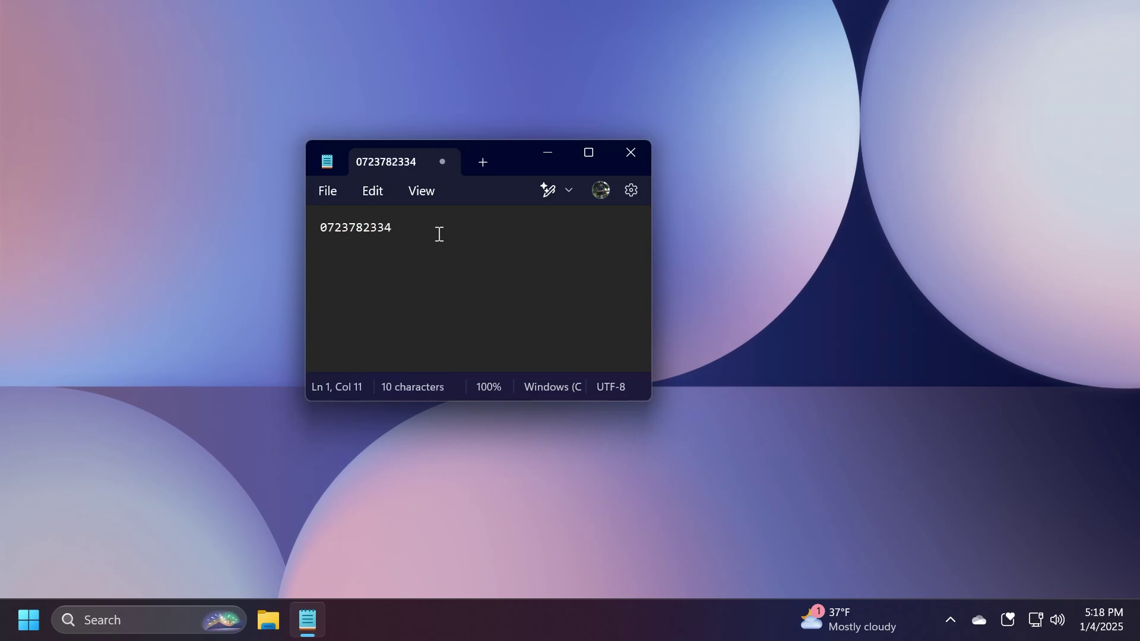
click(360, 228)
double_click(360, 228)
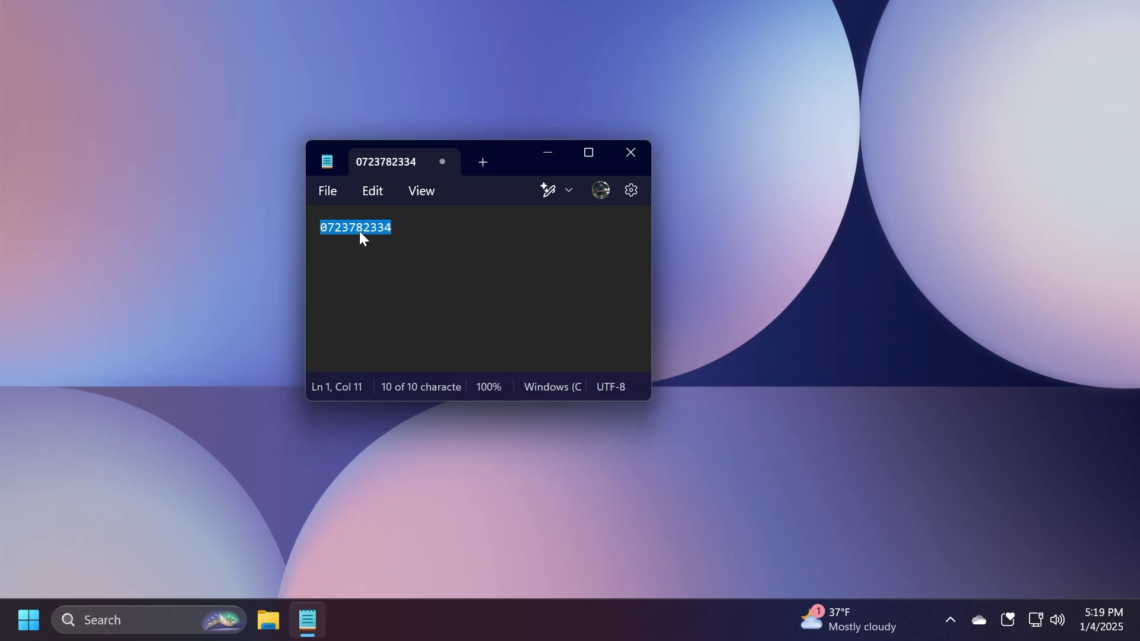
Close Notepad and launch Settings from a Start menu search for 'se'
key(alt+F4)
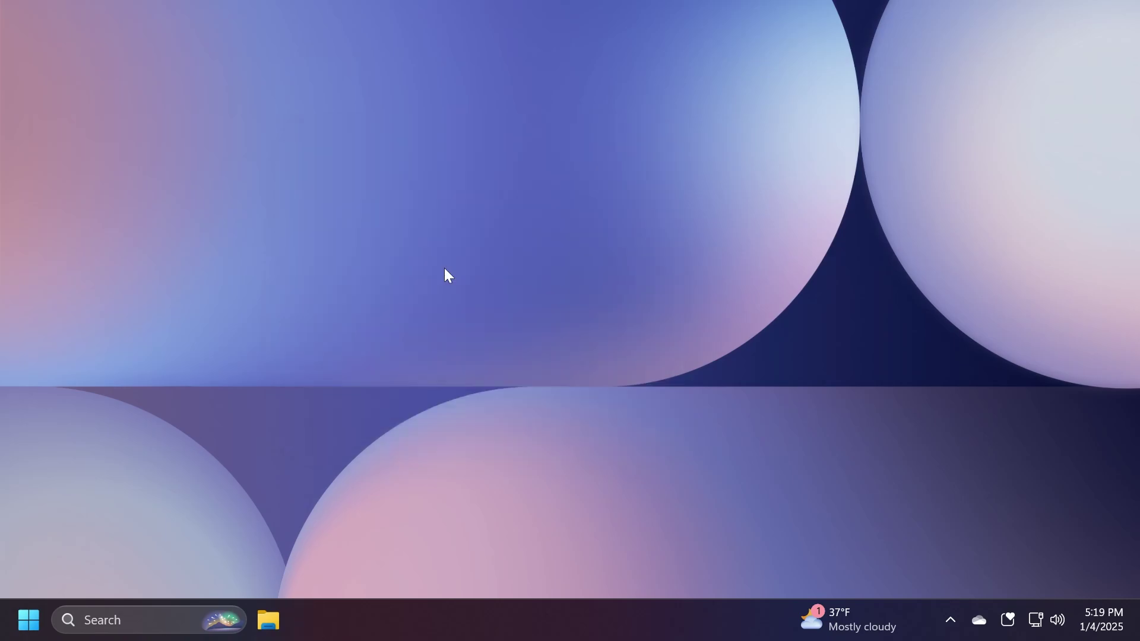
key(super)
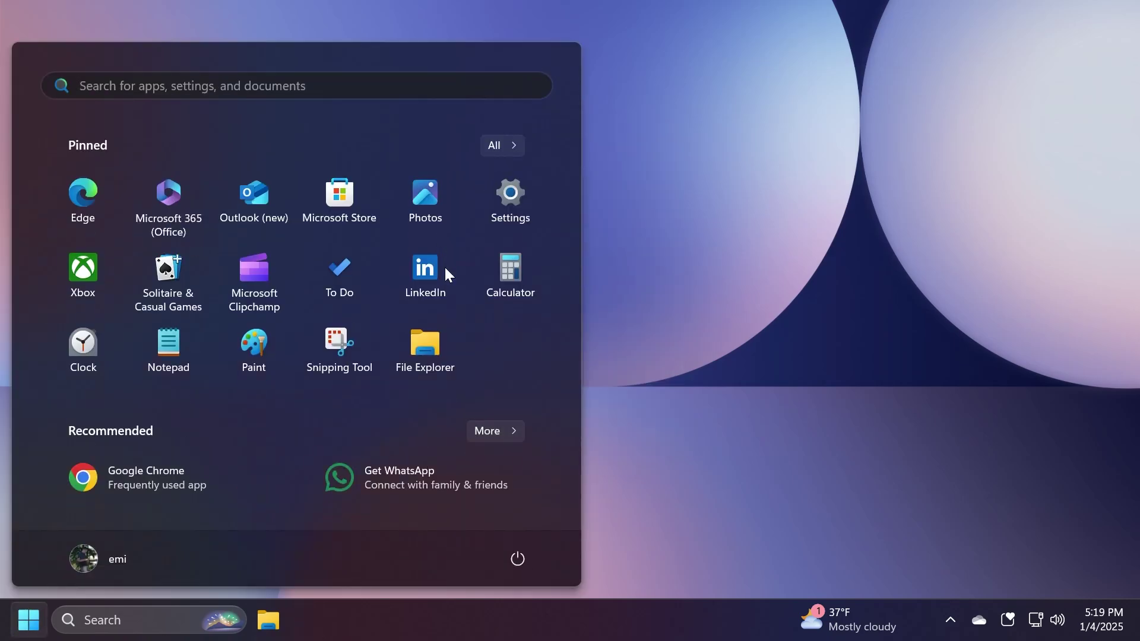
text(settings)
click(173, 236)
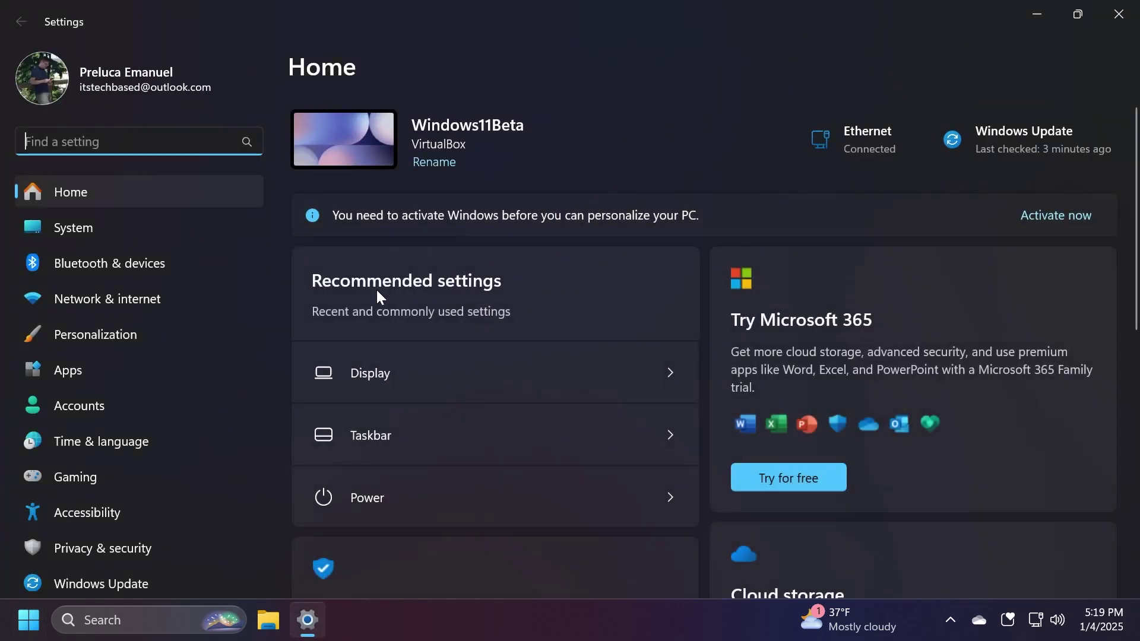
Open System > About and scroll through the hardware cards and device specifications
click(217, 237)
scroll(516, 325, down, 15)
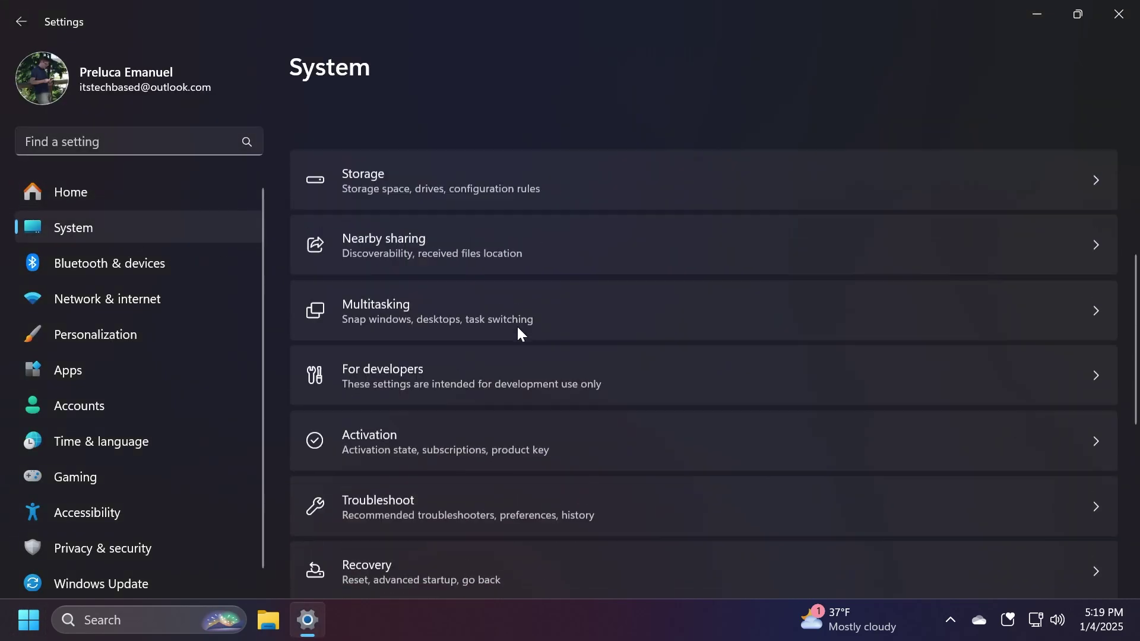
click(404, 531)
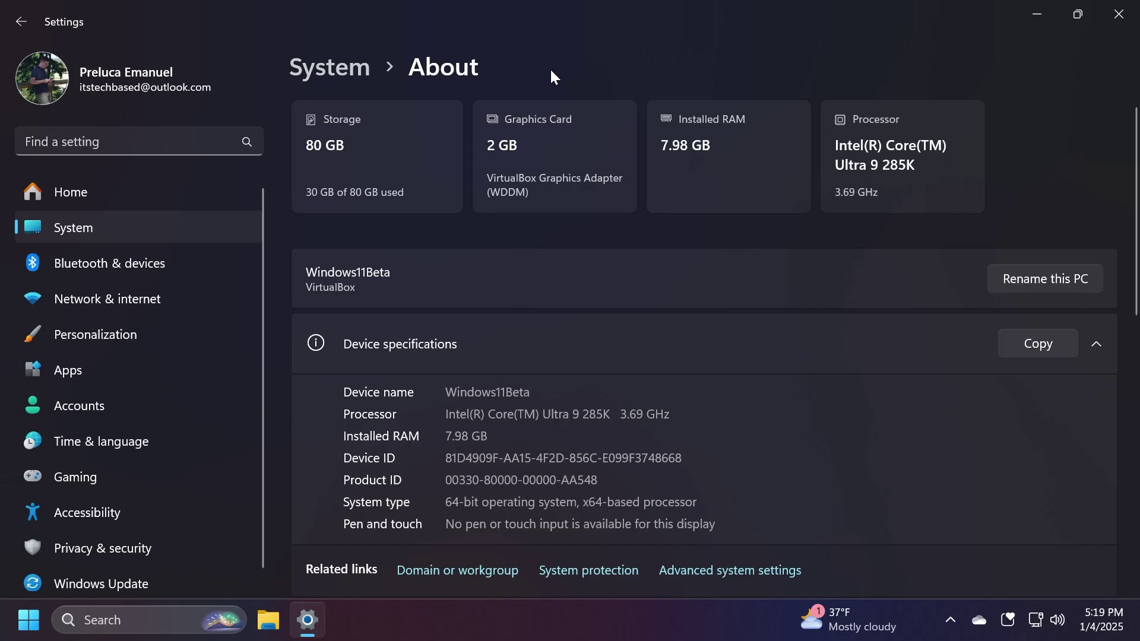
scroll(554, 60, down, 4)
scroll(546, 185, up, 4)
scroll(484, 159, down, 3)
scroll(439, 240, up, 1)
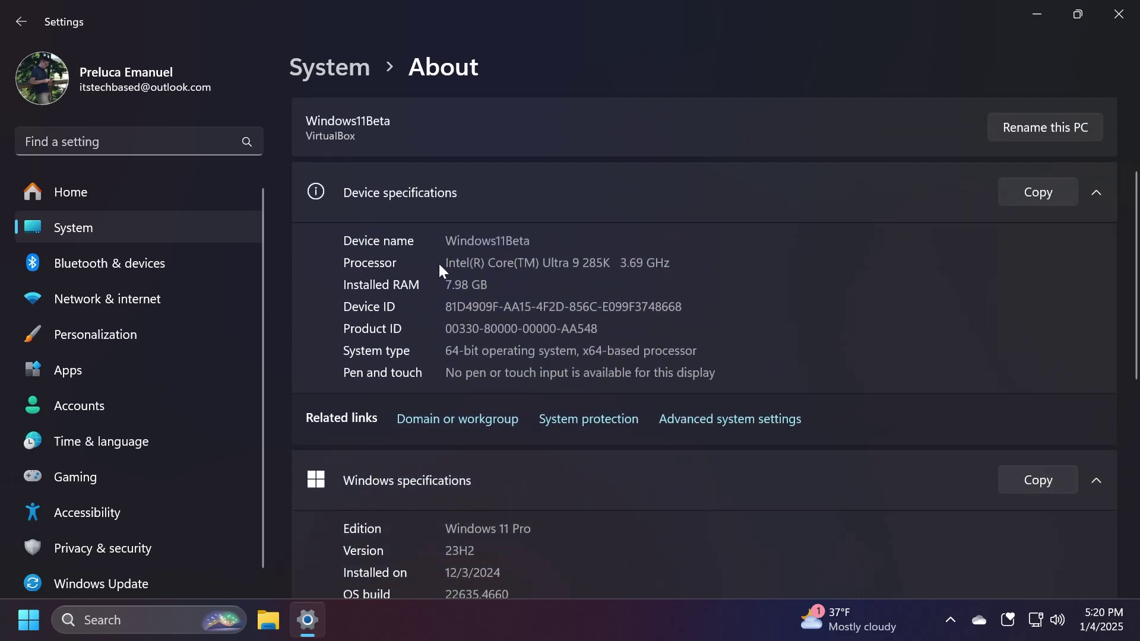
scroll(402, 284, down, 2)
scroll(434, 297, up, 3)
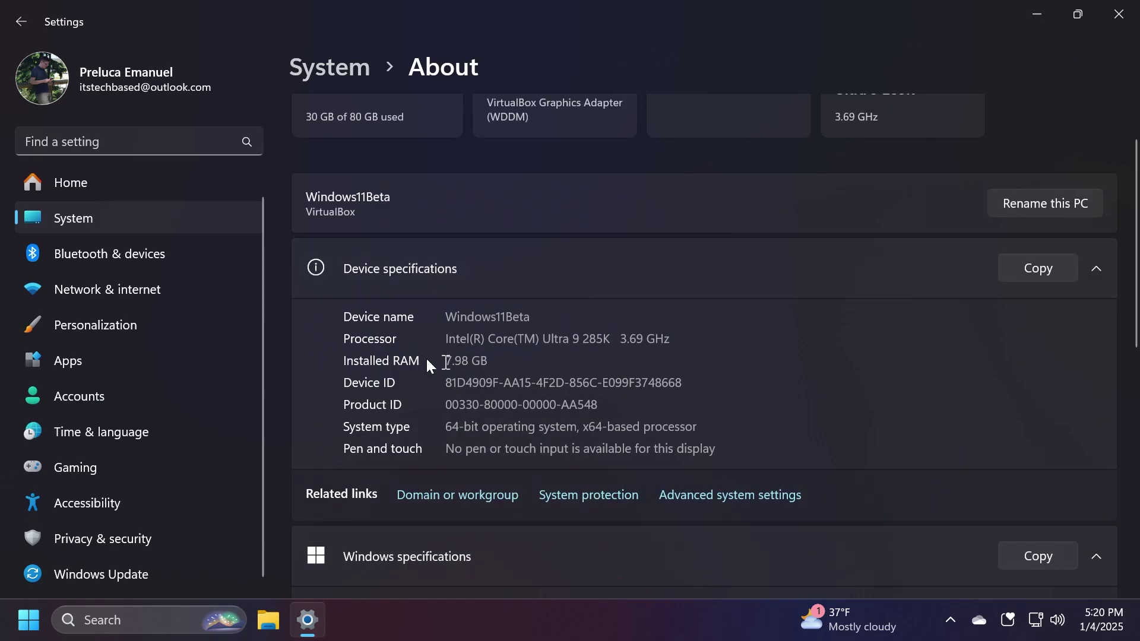
scroll(564, 373, down, 3)
scroll(561, 380, up, 4)
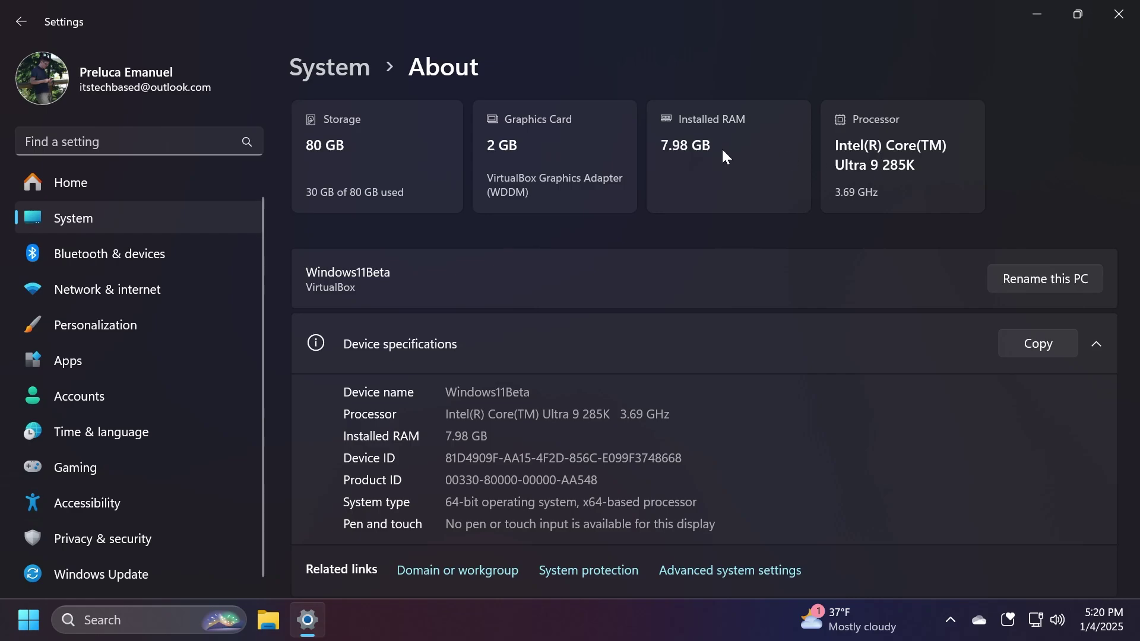
Close the Settings window with Alt+F4
key(alt+F4)
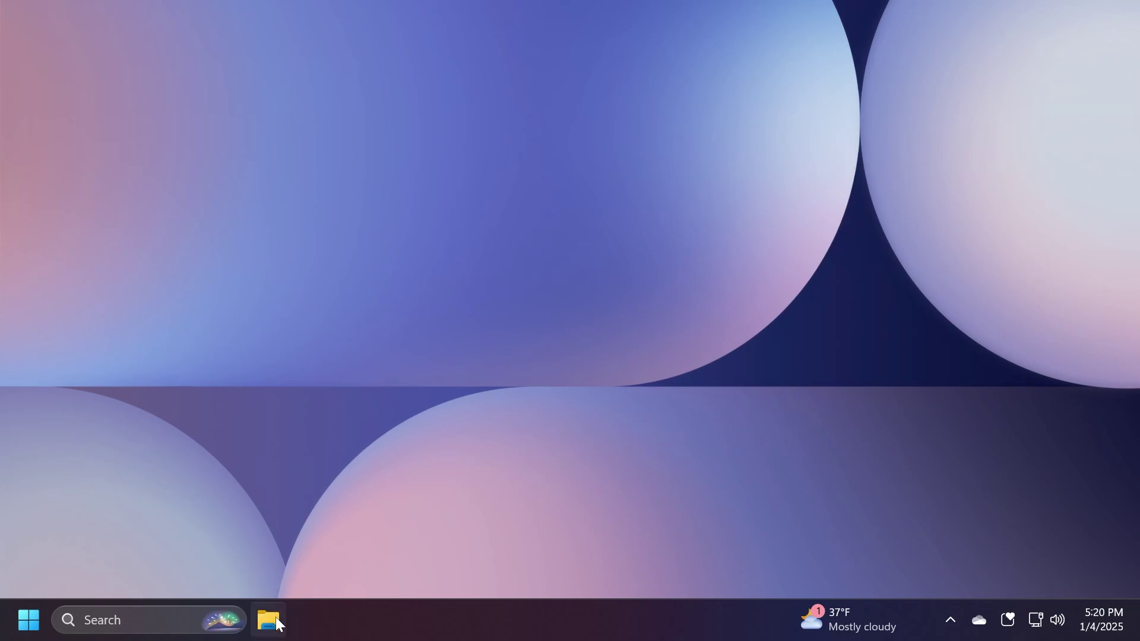
Open File Explorer at Home, preview Snap Layouts on Maximize, and drag it toward the top edge to reveal the snap bar
click(270, 618)
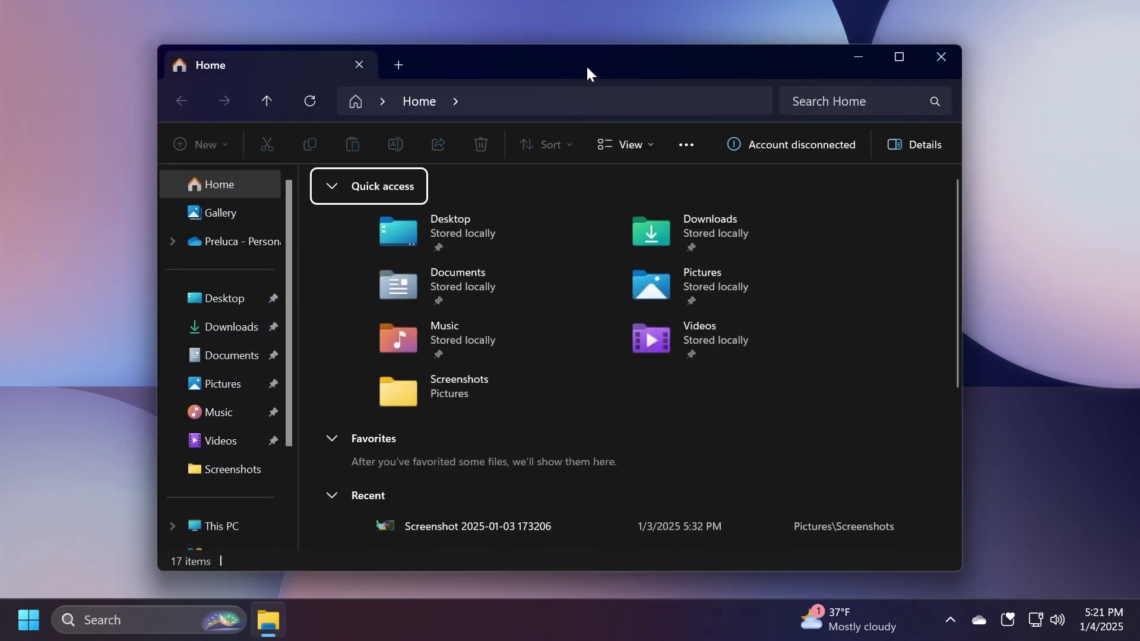
mouse_move(903, 55)
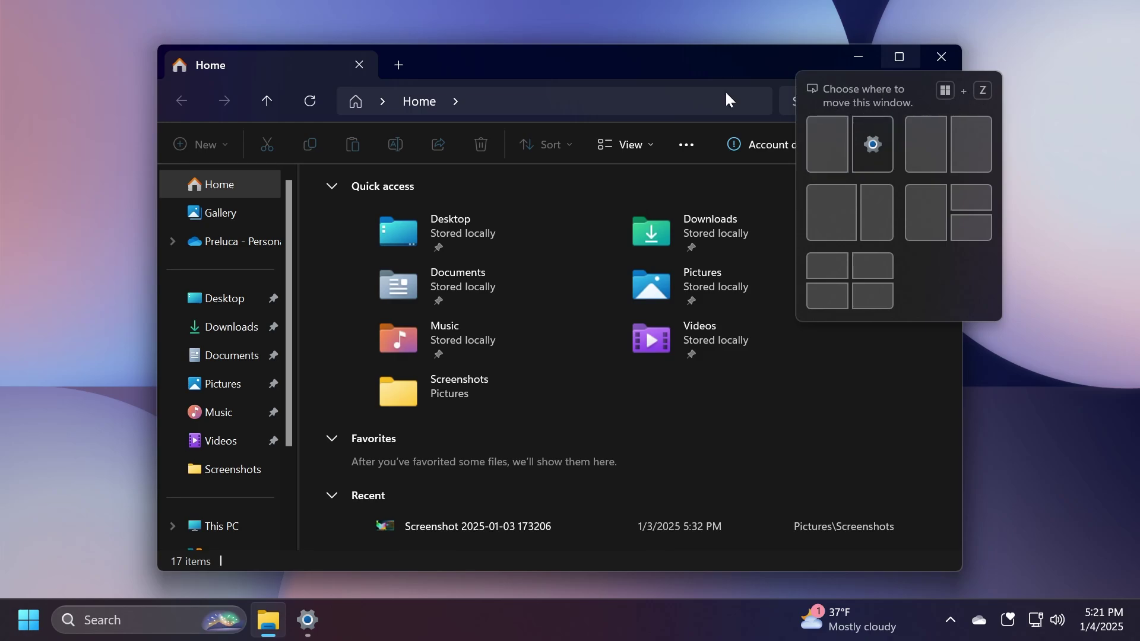
drag(622, 67, 605, 75)
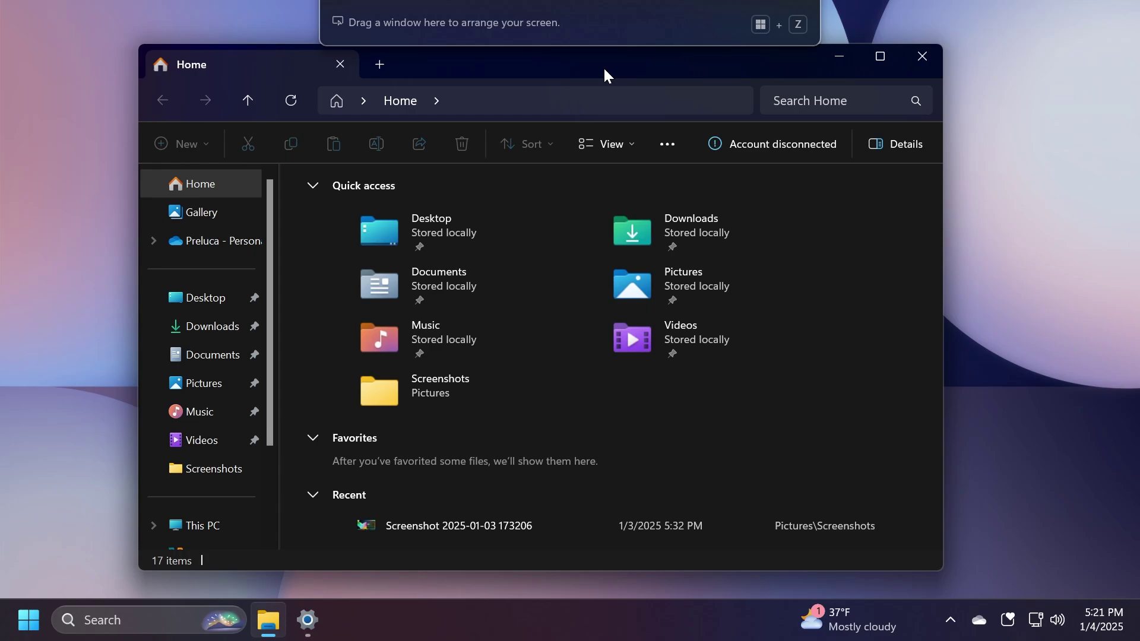
drag(605, 68, 591, 57)
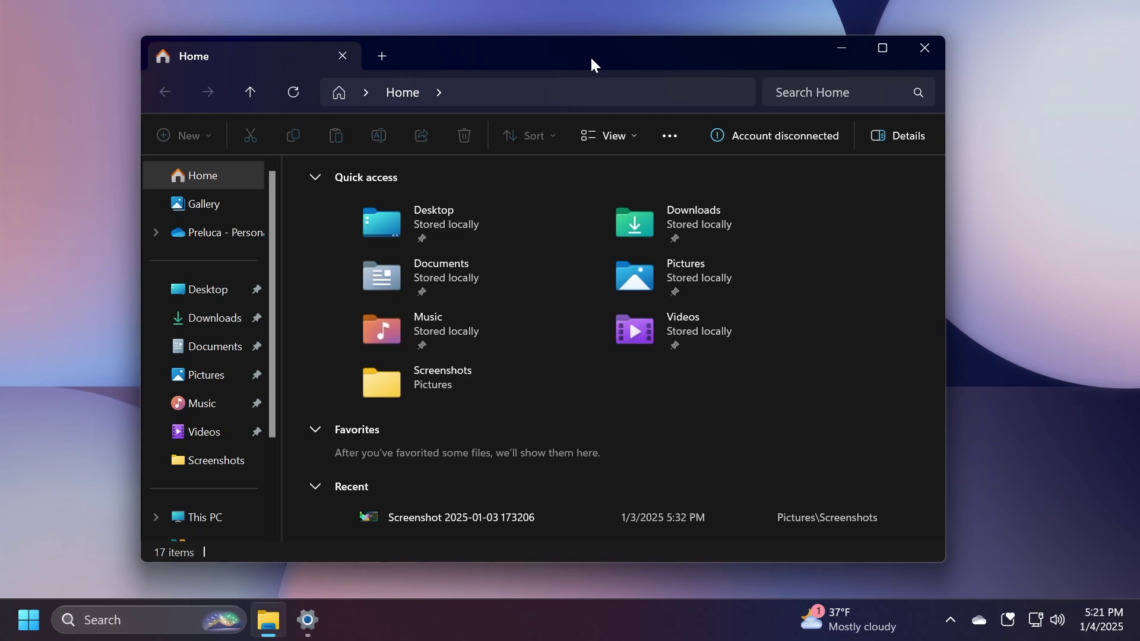
drag(591, 57, 628, 50)
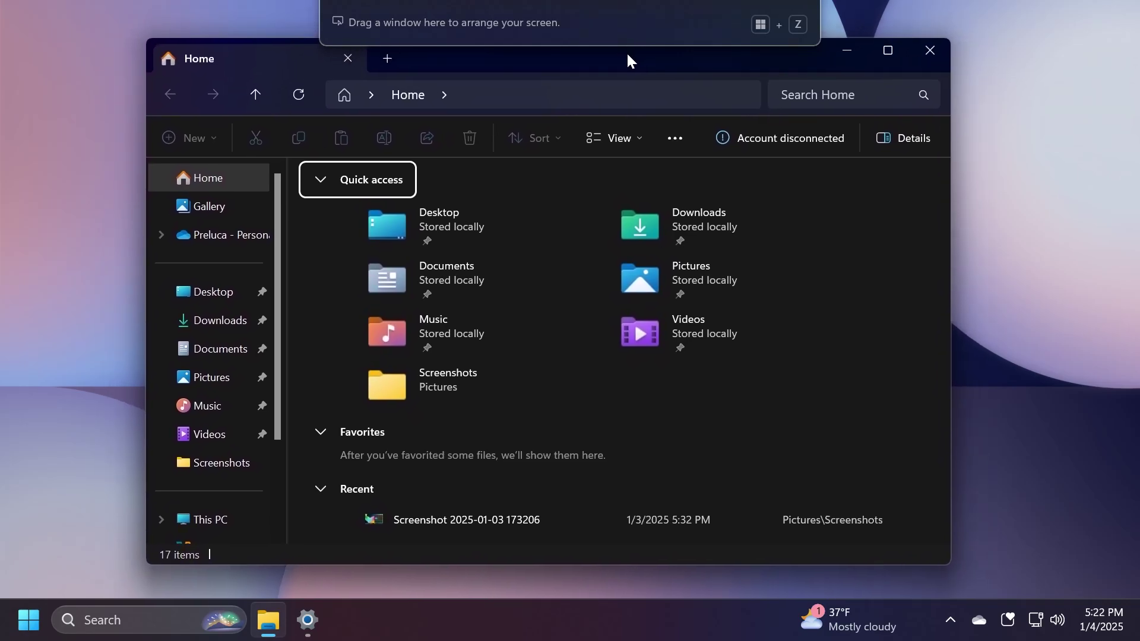
drag(626, 51, 633, 51)
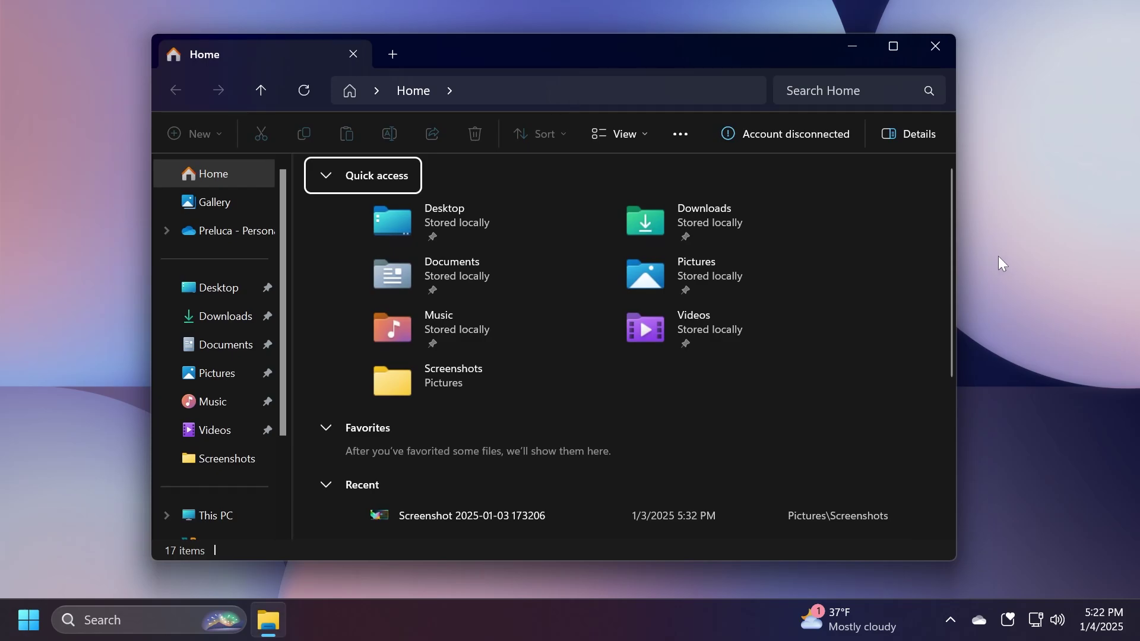
Close the File Explorer window, leaving only the desktop
click(936, 47)
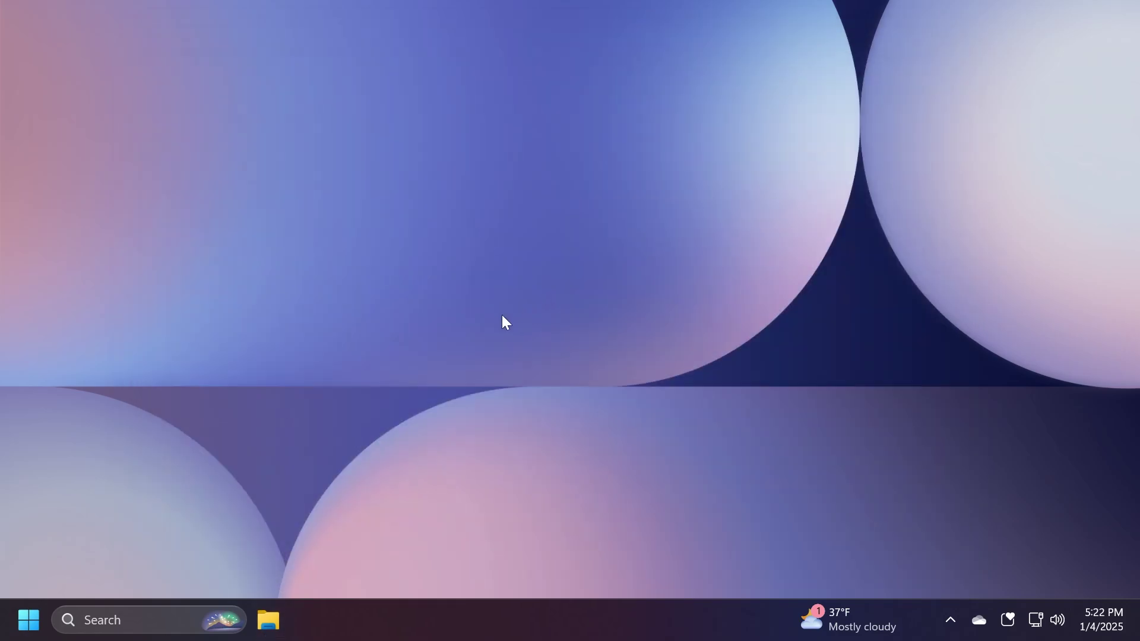